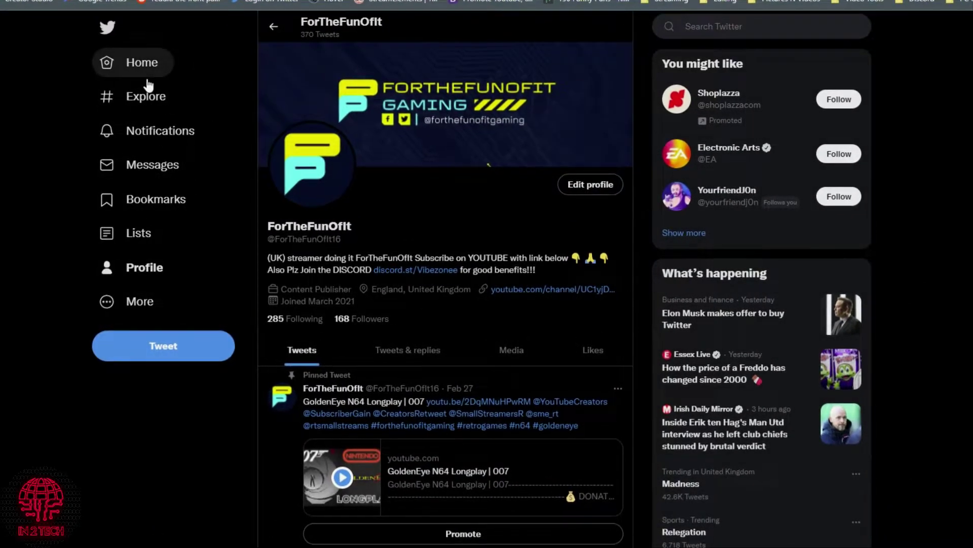
pyautogui.scroll(-2, 445, 304)
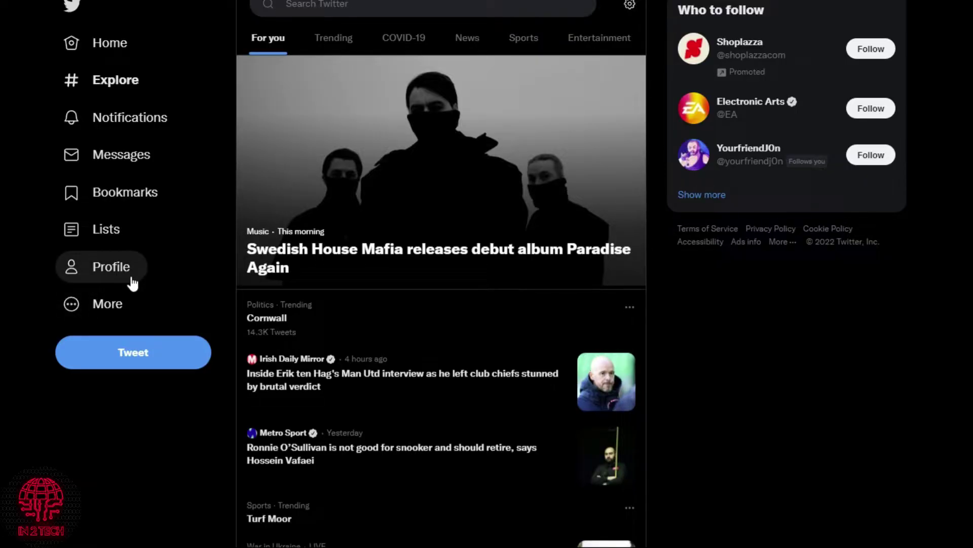
# Step: Go to Settings and privacy via More and select Security and account access
pyautogui.click(120, 305)
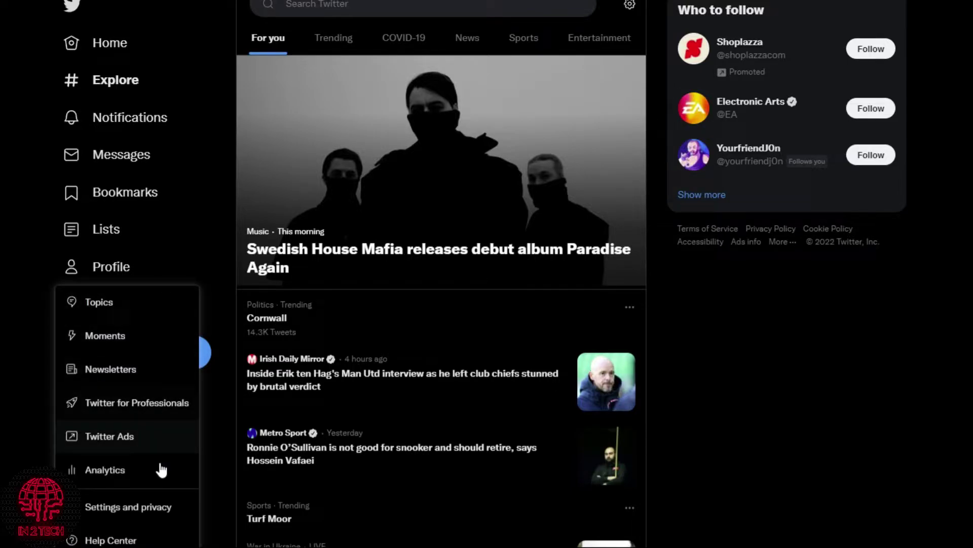
pyautogui.click(159, 509)
pyautogui.click(392, 145)
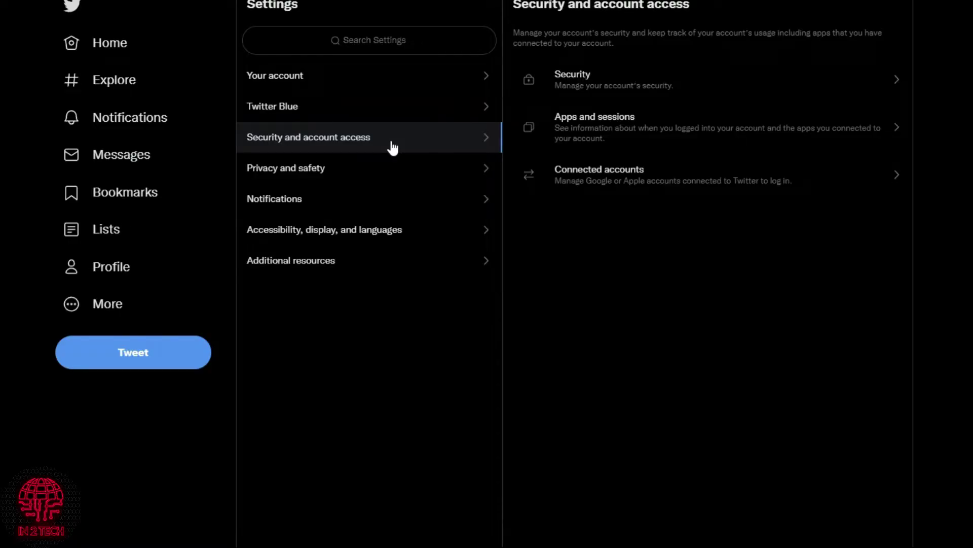
# Step: Open Apps and sessions and show its Connected apps list
pyautogui.click(626, 130)
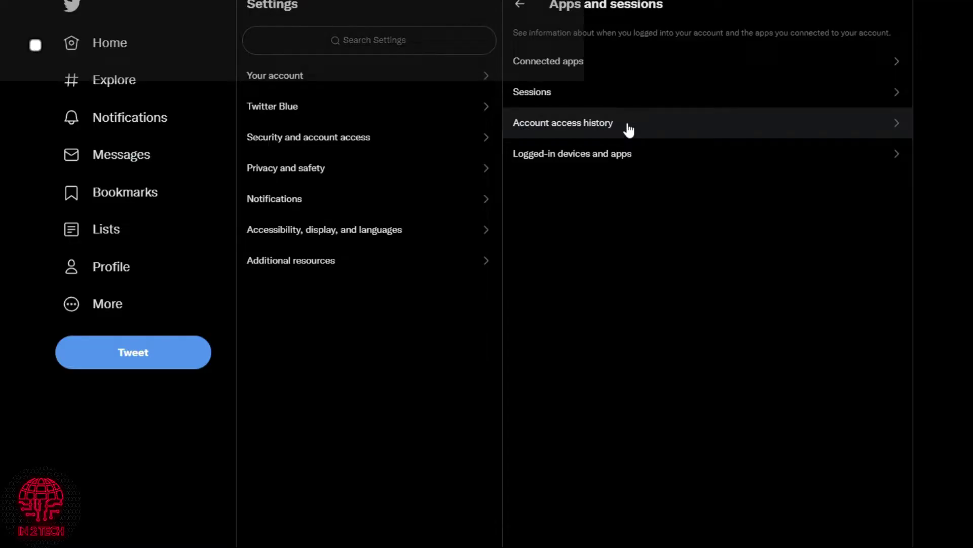
pyautogui.click(629, 66)
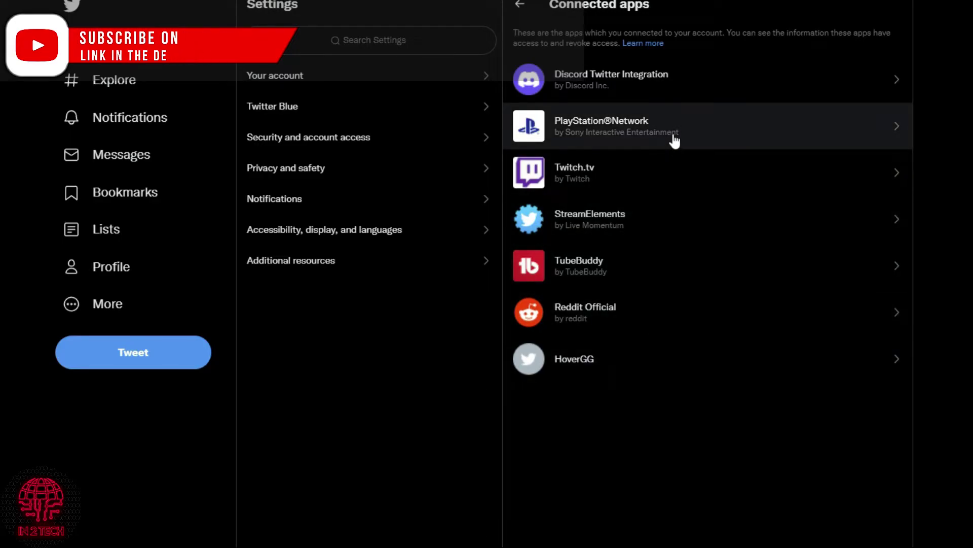
# Step: Open PlayStation®Network's app details and revoke its app permissions
pyautogui.click(694, 137)
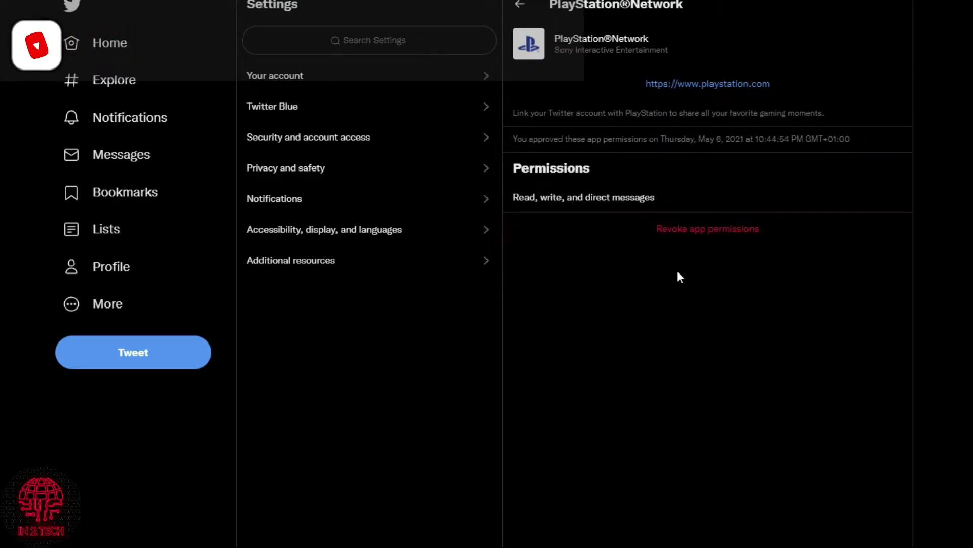
pyautogui.click(704, 234)
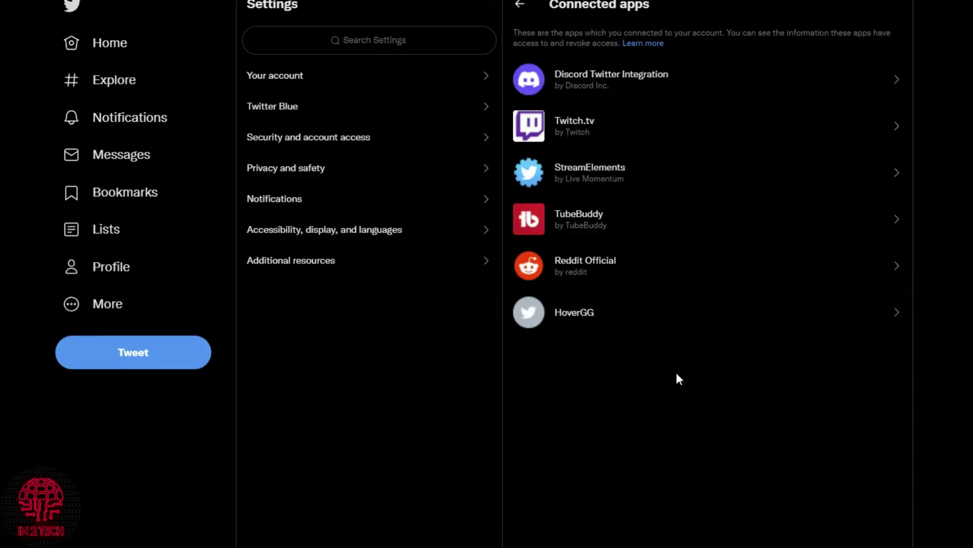
# Step: Navigate back to the Apps and sessions settings page
pyautogui.hotkey('alt', 'Left')
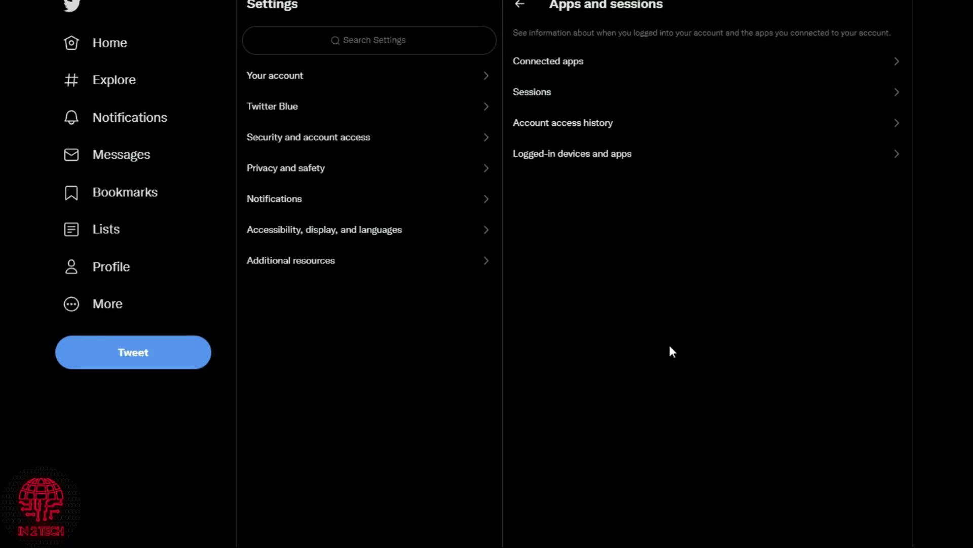